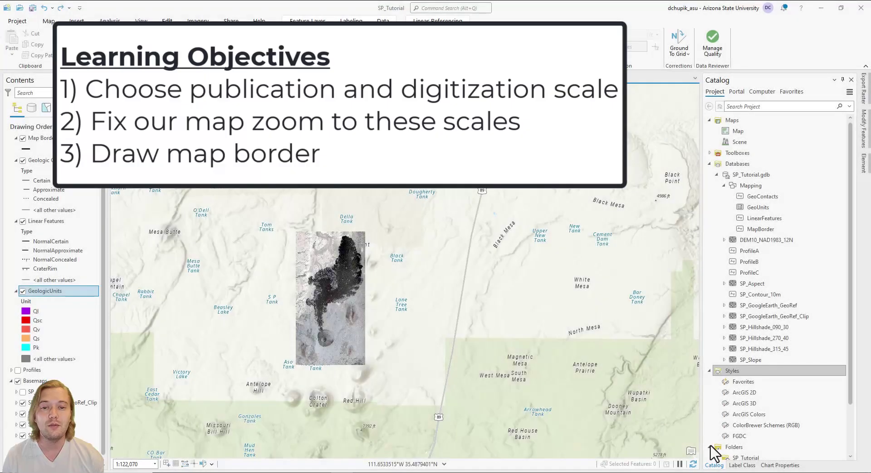
Hide the topographic and hillshade basemaps, leaving only the satellite image, and zoom in on it
{"action": "left_click_drag", "start_coordinate": [243, 332], "coordinate": [327, 307]}
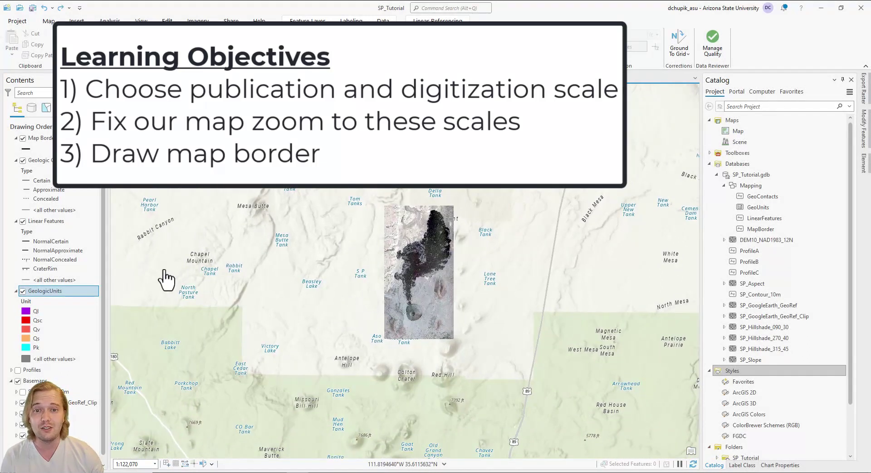
{"action": "scroll", "coordinate": [103, 208], "scroll_direction": "up", "scroll_amount": 1}
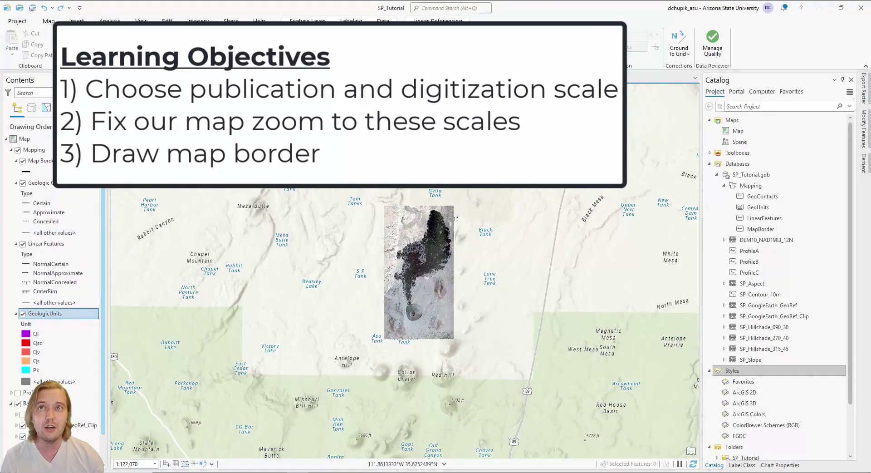
{"action": "scroll", "coordinate": [107, 230], "scroll_direction": "down", "scroll_amount": 1}
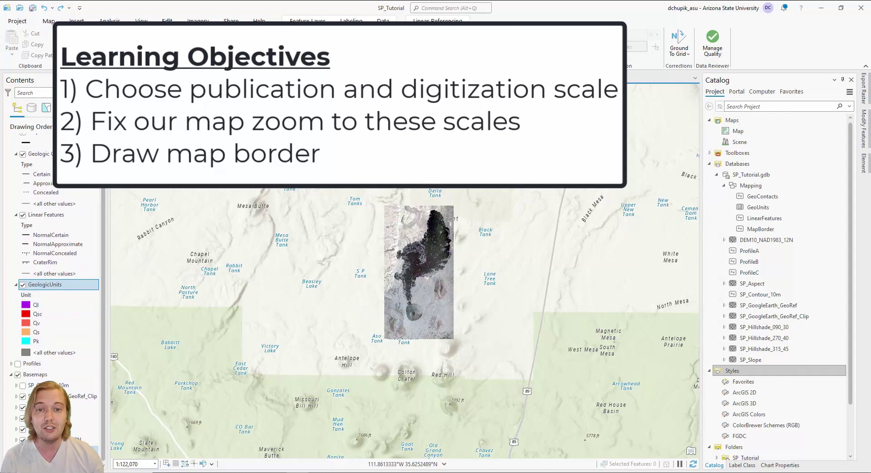
{"action": "left_click", "coordinate": [22, 451]}
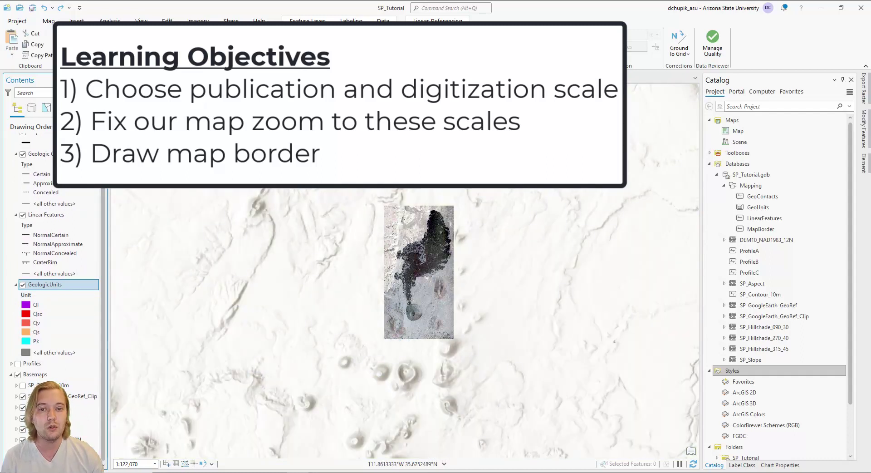
{"action": "left_click", "coordinate": [22, 451]}
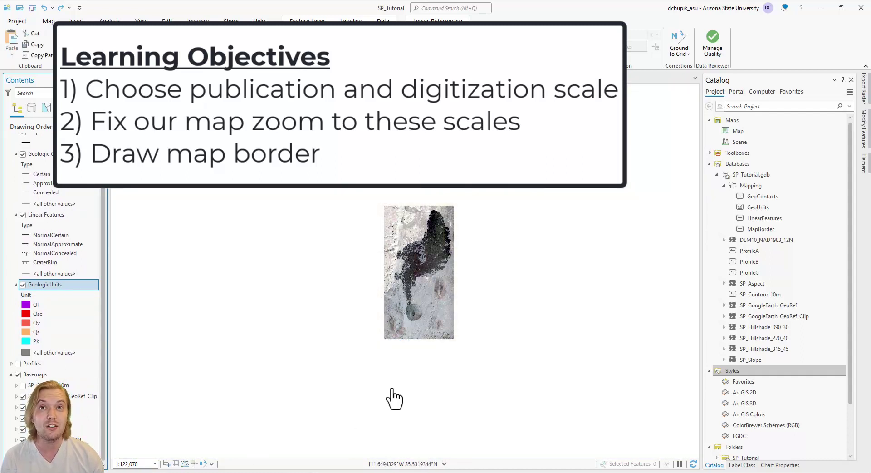
{"action": "scroll", "coordinate": [467, 317], "scroll_direction": "up", "scroll_amount": 2}
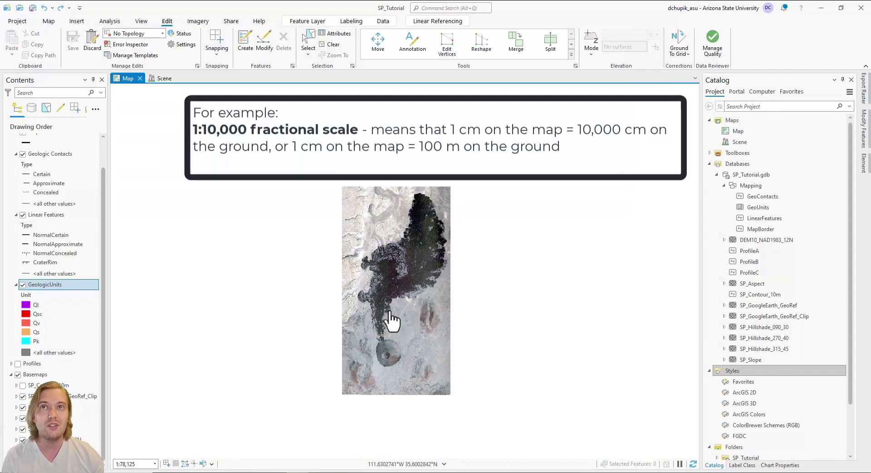
Try scales 1:5,000,000, 1:500,000 and 1:100,000, settle on 1:50,000 and centre the image
{"action": "left_click", "coordinate": [155, 463]}
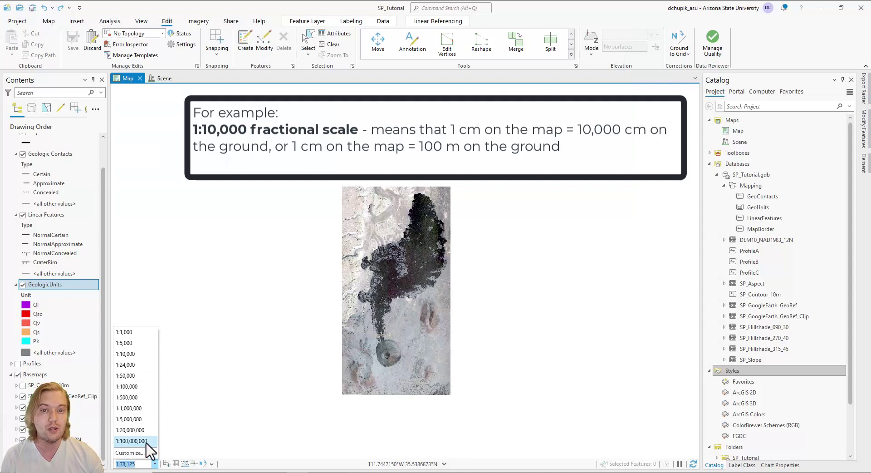
{"action": "left_click", "coordinate": [137, 419]}
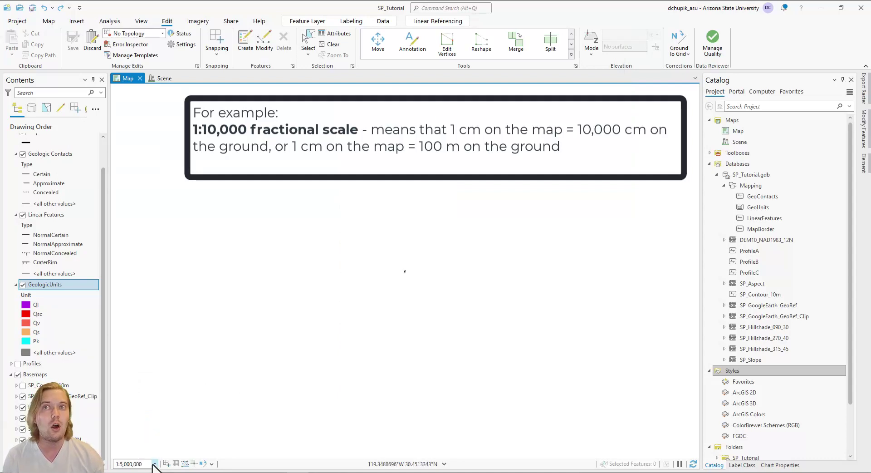
{"action": "left_click", "coordinate": [155, 464]}
{"action": "left_click", "coordinate": [143, 412]}
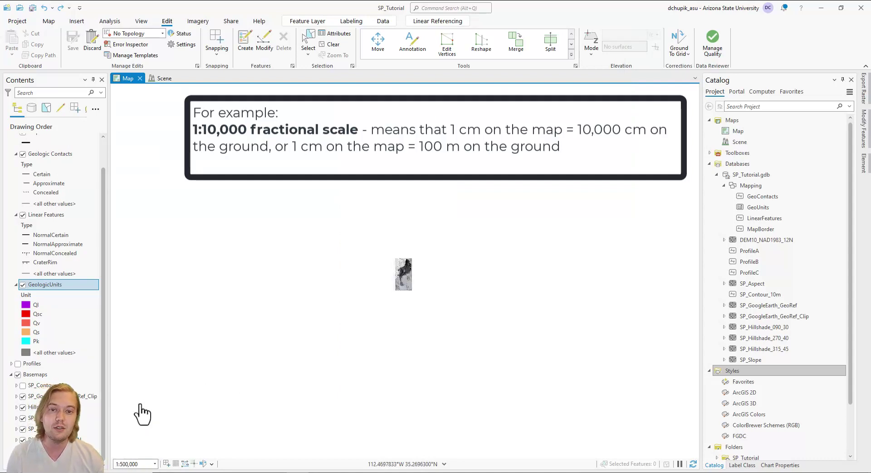
{"action": "left_click", "coordinate": [155, 463]}
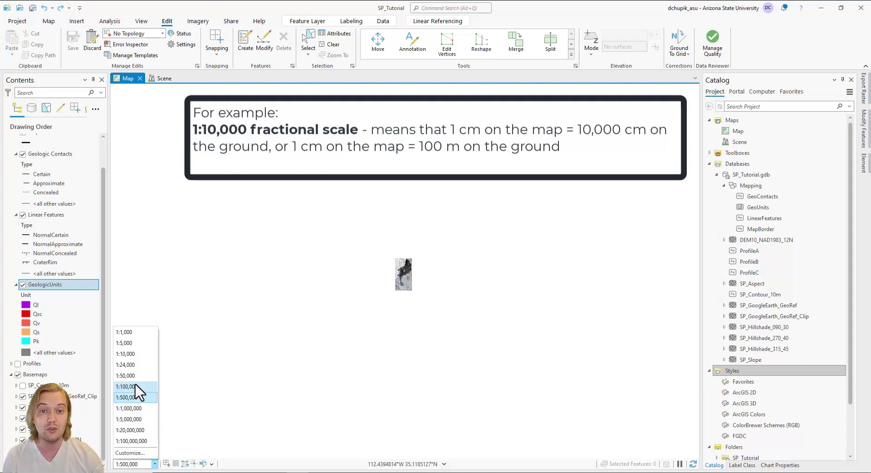
{"action": "left_click", "coordinate": [135, 386]}
{"action": "left_click", "coordinate": [155, 464]}
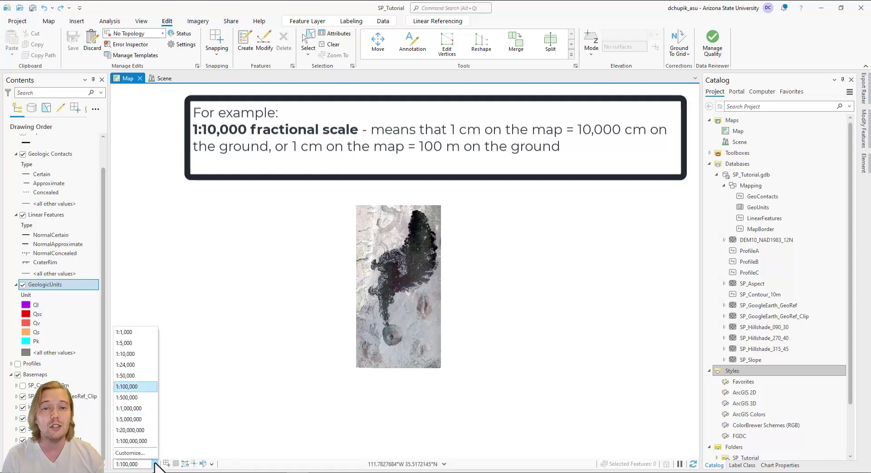
{"action": "left_click", "coordinate": [136, 375]}
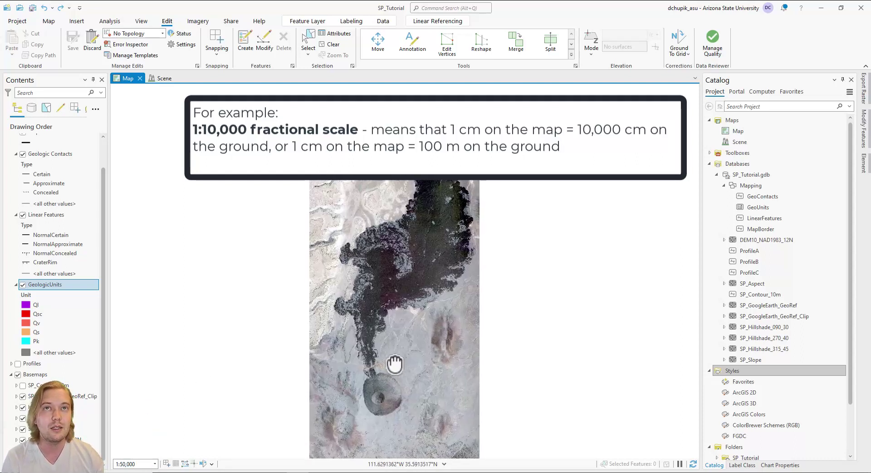
{"action": "left_click_drag", "start_coordinate": [394, 363], "coordinate": [409, 334]}
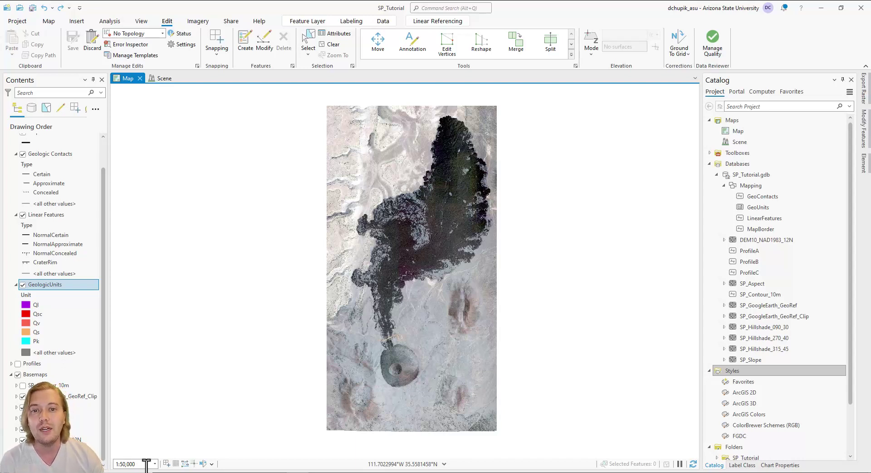
Replace all preset scales with 1:50,000, 1:12,500 and 1:100,000, restricting zooming to these scales
{"action": "left_click", "coordinate": [155, 463]}
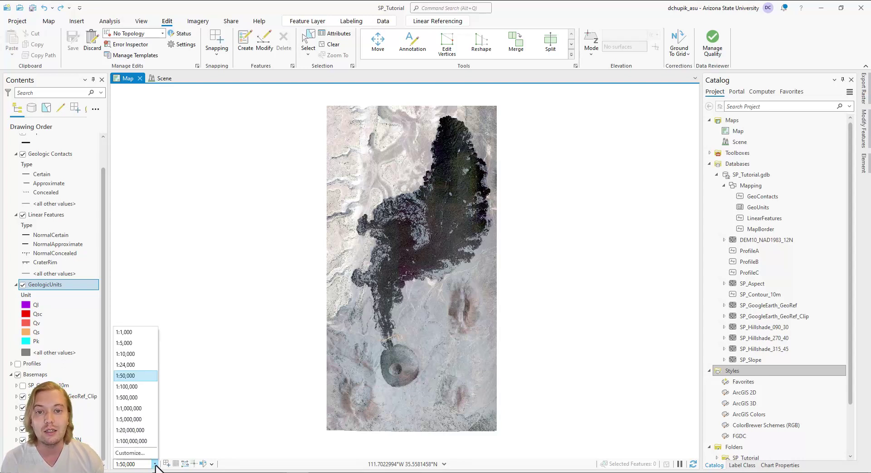
{"action": "left_click", "coordinate": [154, 464]}
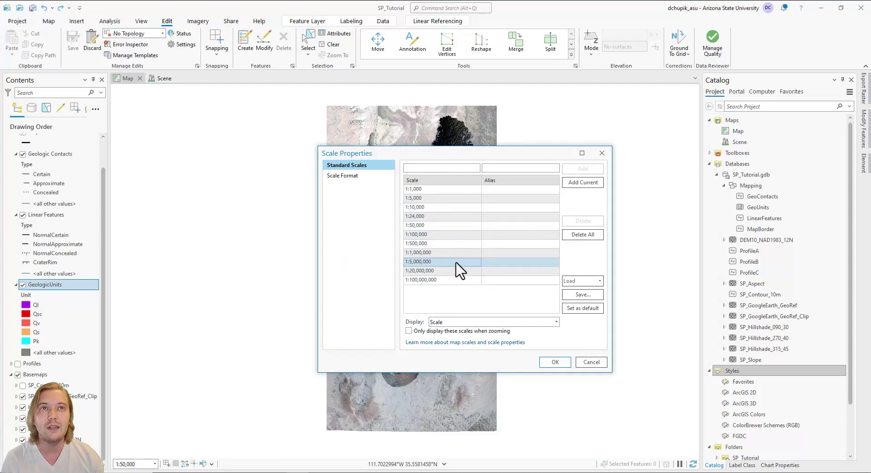
{"action": "left_click", "coordinate": [581, 235]}
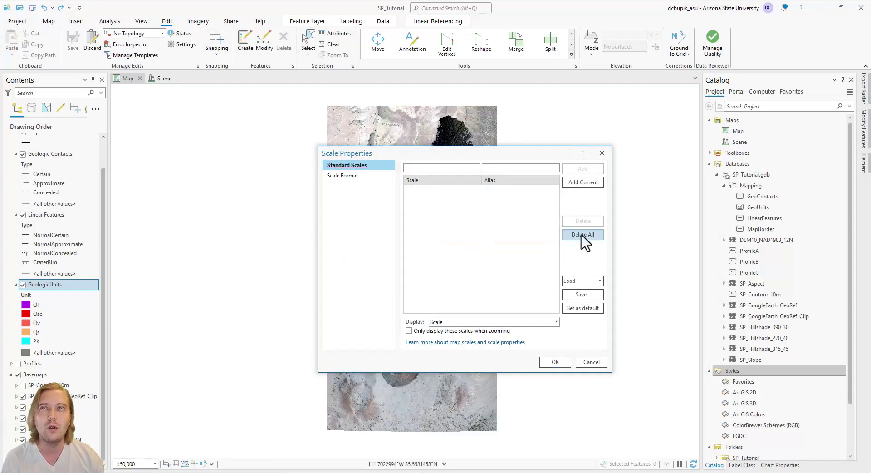
{"action": "left_click", "coordinate": [444, 169]}
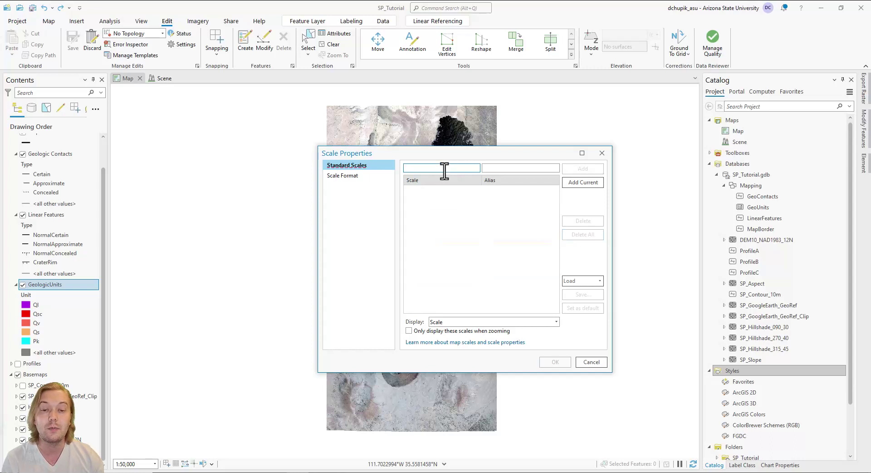
{"action": "type", "text": "50000"}
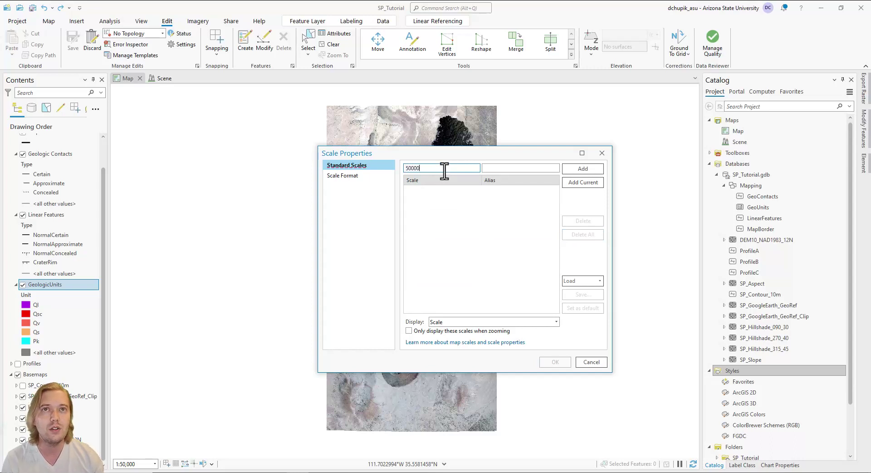
{"action": "key", "text": "Return"}
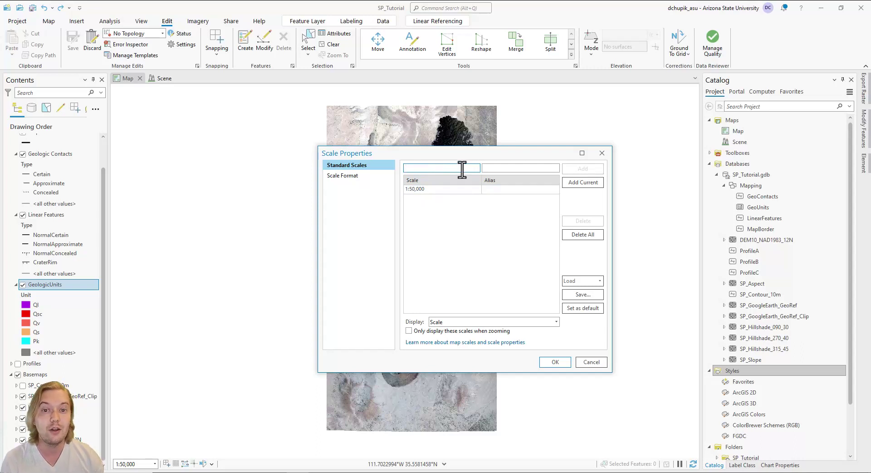
{"action": "type", "text": "12500"}
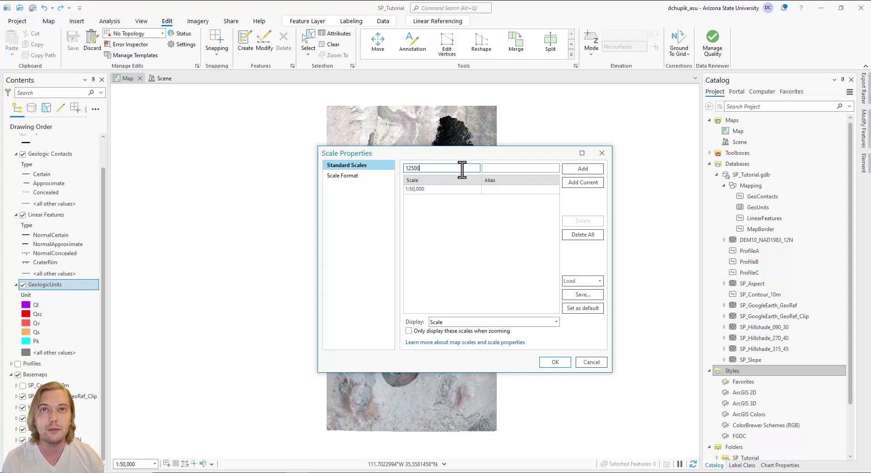
{"action": "key", "text": "Return"}
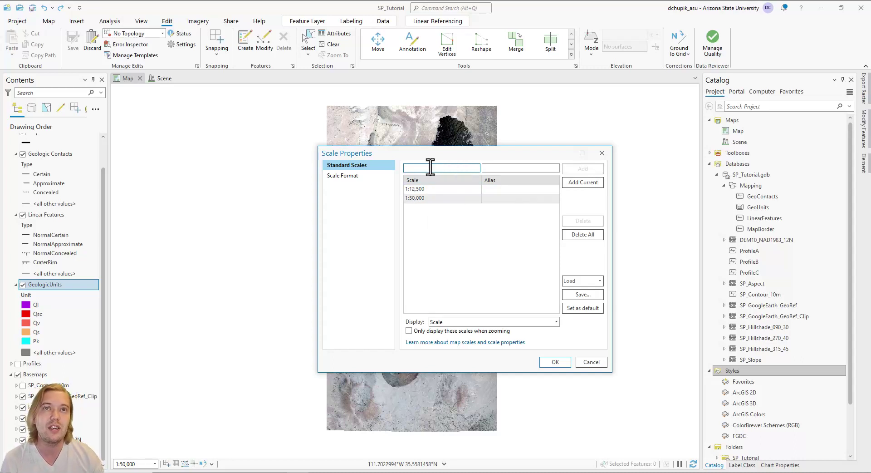
{"action": "type", "text": "100000"}
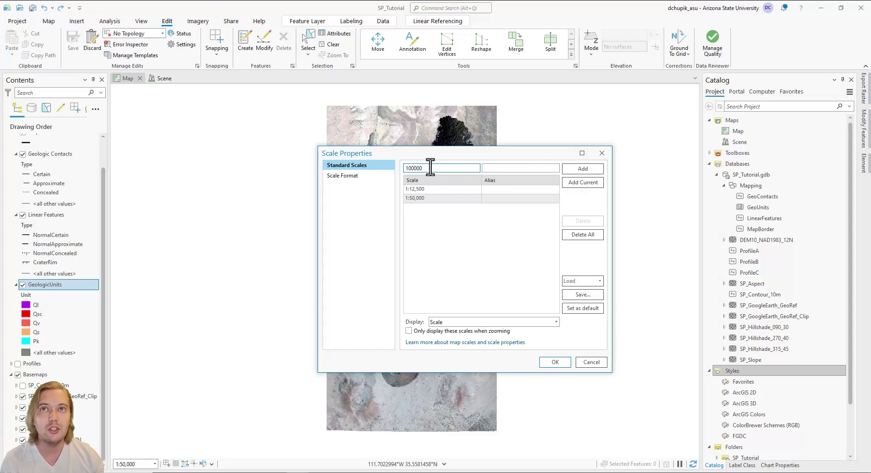
{"action": "key", "text": "Return"}
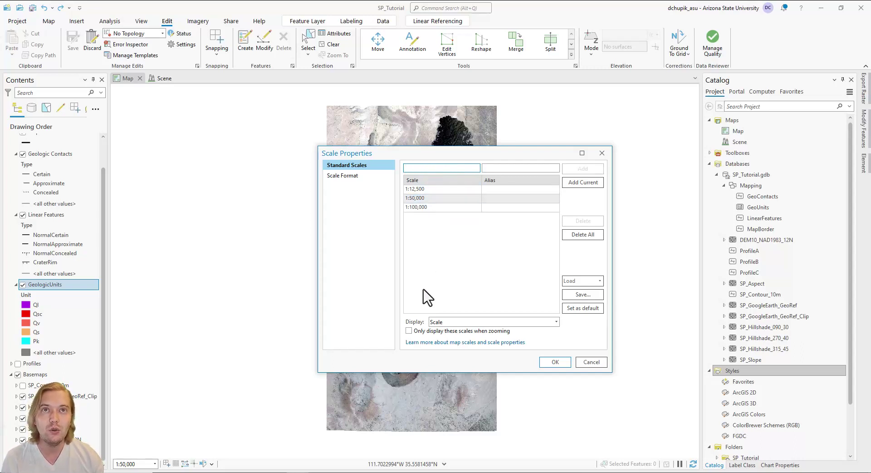
{"action": "left_click", "coordinate": [409, 330]}
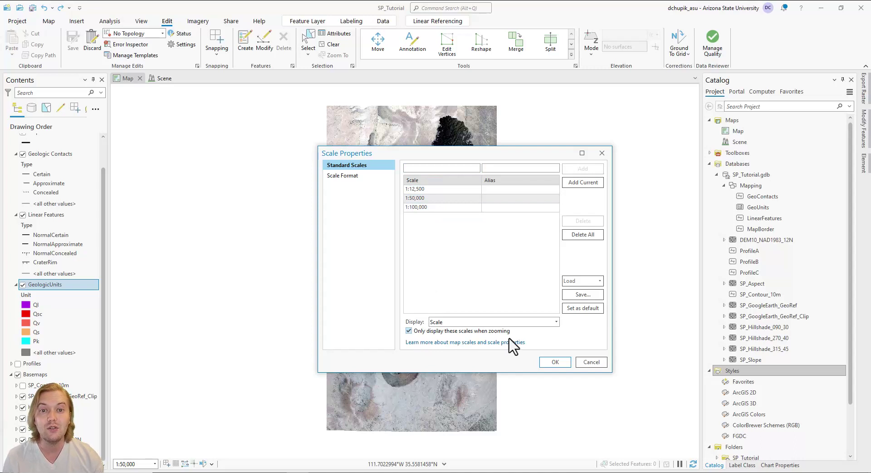
Apply the custom scales and test that zooming snaps between them
{"action": "left_click", "coordinate": [558, 362]}
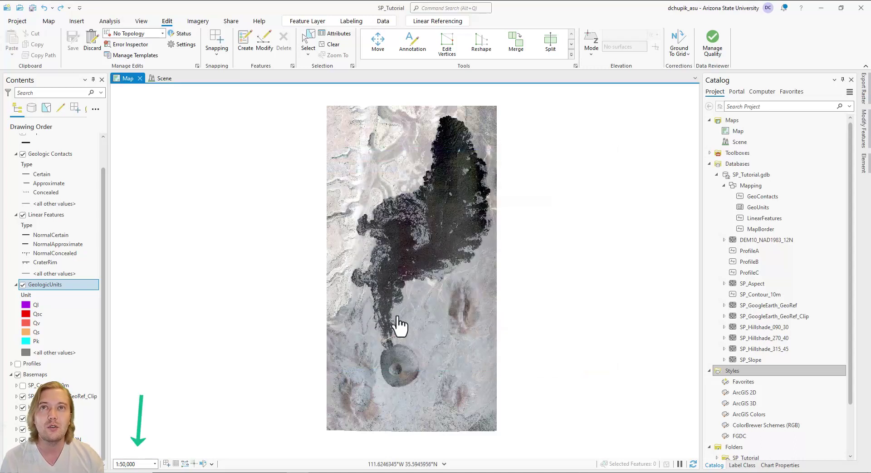
{"action": "scroll", "coordinate": [397, 321], "scroll_direction": "down", "scroll_amount": 1}
{"action": "scroll", "coordinate": [394, 317], "scroll_direction": "up", "scroll_amount": 1}
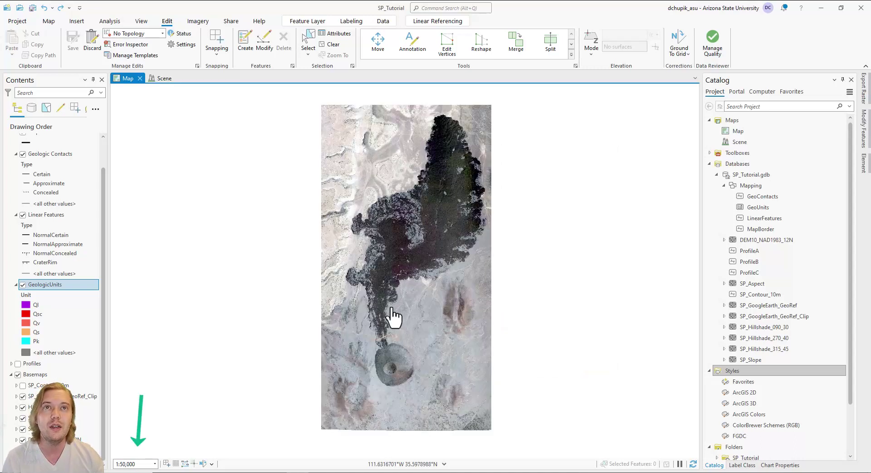
{"action": "scroll", "coordinate": [395, 317], "scroll_direction": "up", "scroll_amount": 1}
{"action": "scroll", "coordinate": [384, 274], "scroll_direction": "down", "scroll_amount": 1}
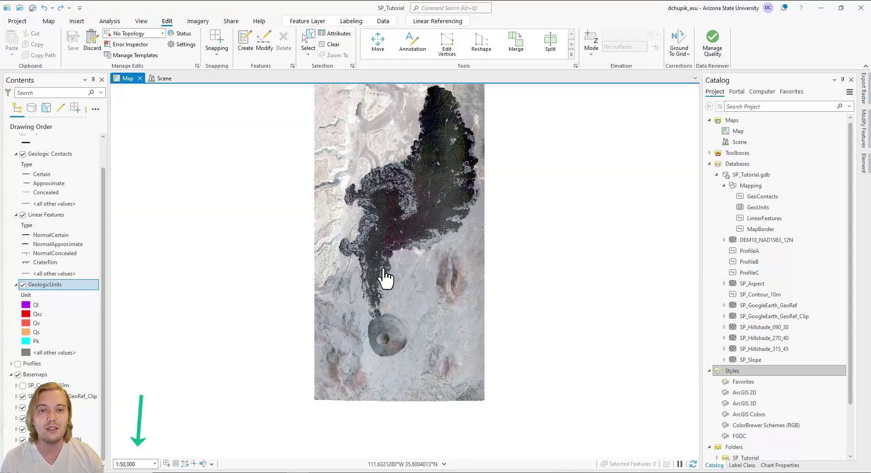
{"action": "scroll", "coordinate": [384, 274], "scroll_direction": "down", "scroll_amount": 1}
{"action": "scroll", "coordinate": [384, 301], "scroll_direction": "up", "scroll_amount": 1}
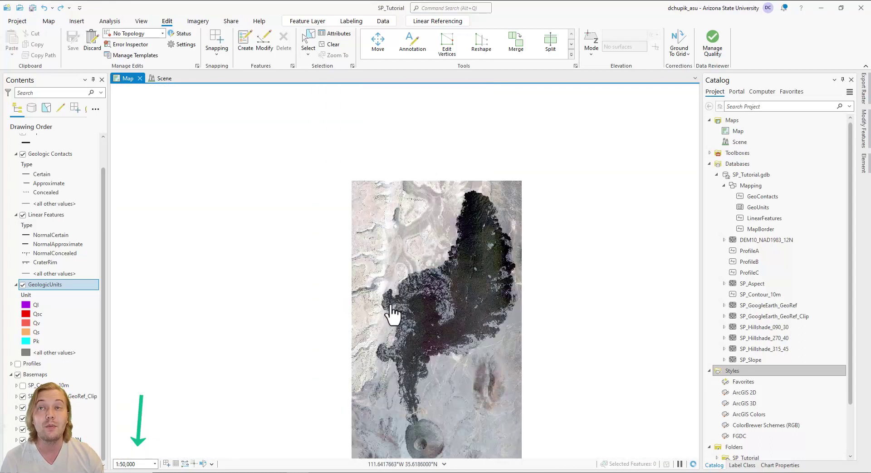
{"action": "scroll", "coordinate": [385, 304], "scroll_direction": "up", "scroll_amount": 2}
Pan the map back to centre the satellite image at 1:50,000
{"action": "left_click_drag", "start_coordinate": [383, 301], "coordinate": [634, 189]}
{"action": "scroll", "coordinate": [426, 274], "scroll_direction": "down", "scroll_amount": 2}
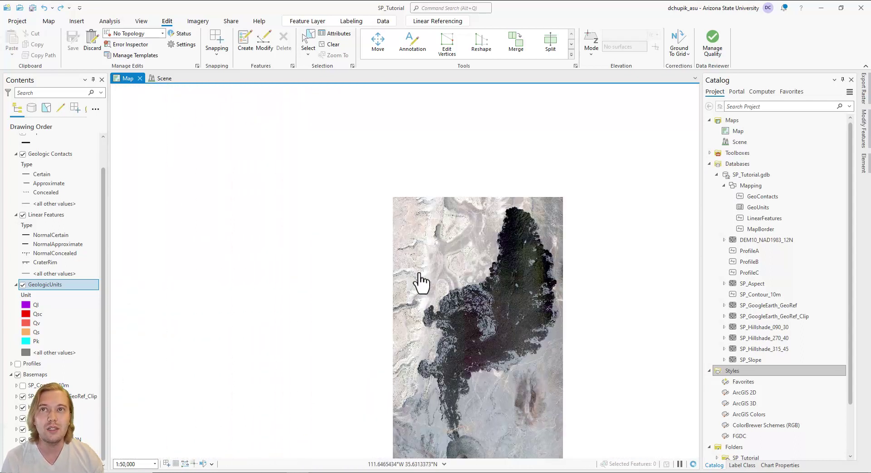
{"action": "left_click_drag", "start_coordinate": [490, 322], "coordinate": [395, 227]}
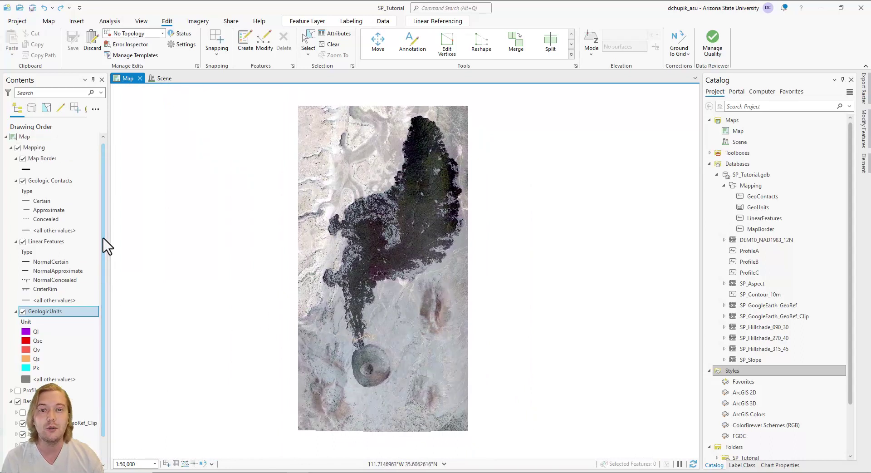
{"action": "scroll", "coordinate": [103, 240], "scroll_direction": "up", "scroll_amount": 1}
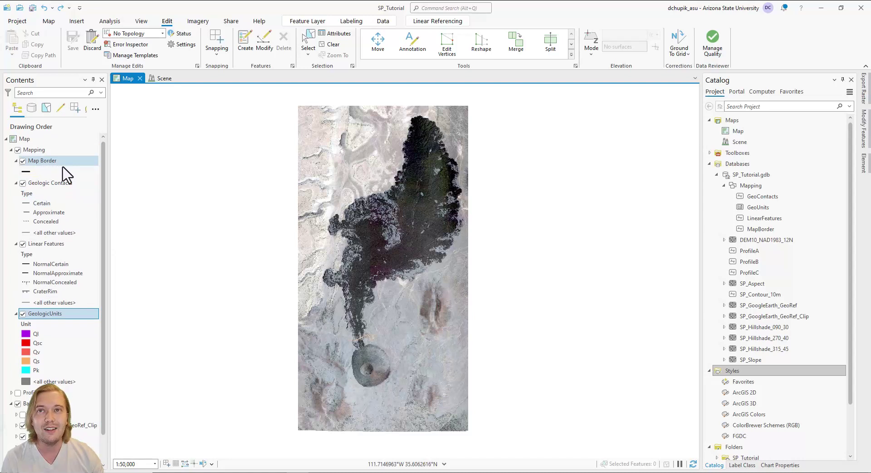
Select the Map Border layer and open the Create Features pane from the Edit ribbon
{"action": "left_click_drag", "start_coordinate": [107, 194], "coordinate": [129, 220]}
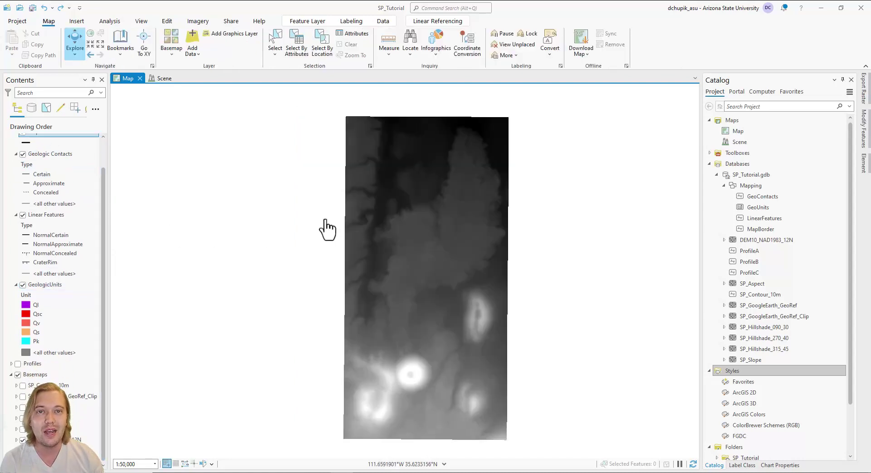
{"action": "left_click_drag", "start_coordinate": [107, 224], "coordinate": [109, 170]}
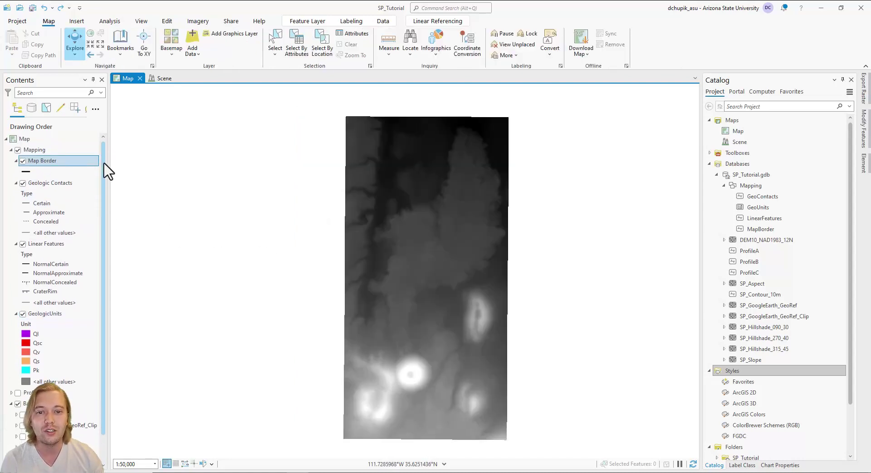
{"action": "left_click", "coordinate": [70, 165]}
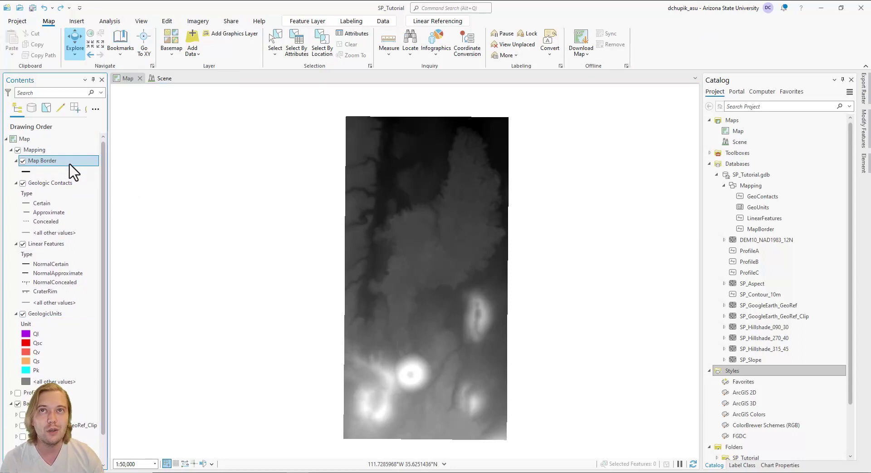
{"action": "left_click", "coordinate": [167, 24]}
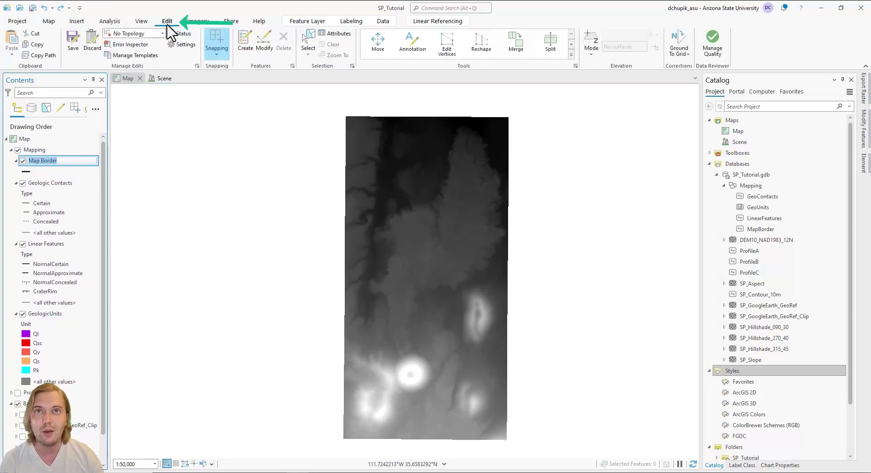
{"action": "left_click", "coordinate": [249, 49]}
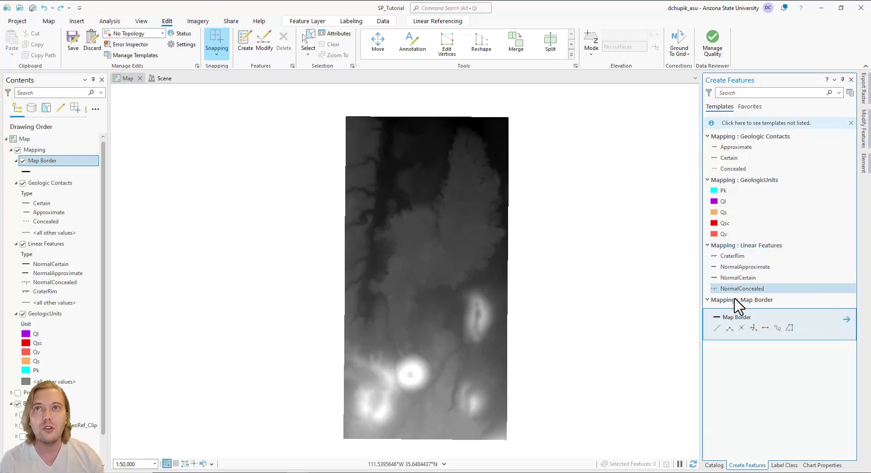
Activate the Map Border line template in Create Features
{"action": "left_click", "coordinate": [718, 328]}
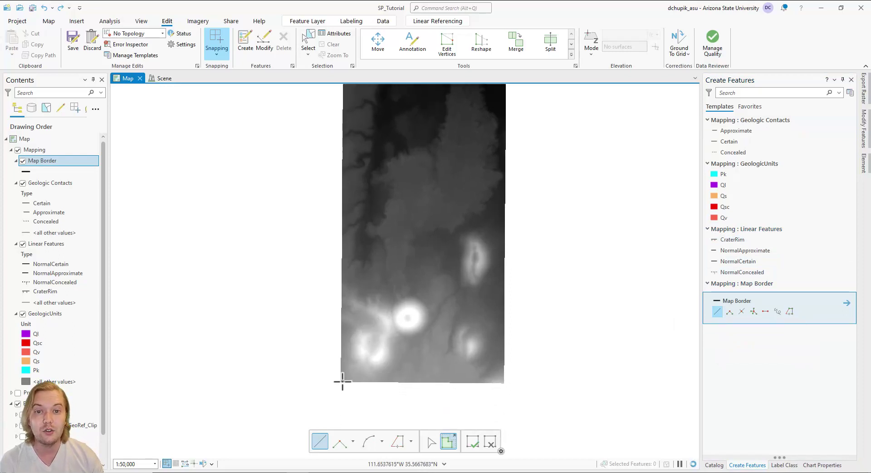
Place border vertices at the raster's lower-left and upper-left corners
{"action": "scroll", "coordinate": [342, 380], "scroll_direction": "up", "scroll_amount": 3}
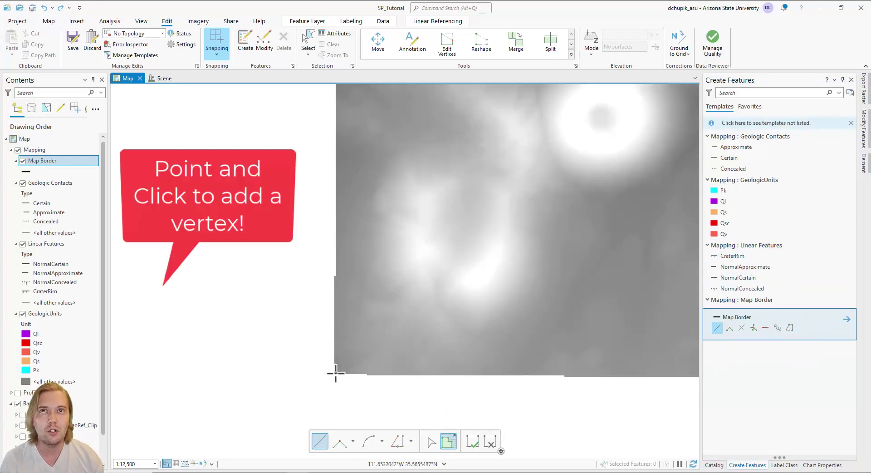
{"action": "left_click", "coordinate": [334, 373]}
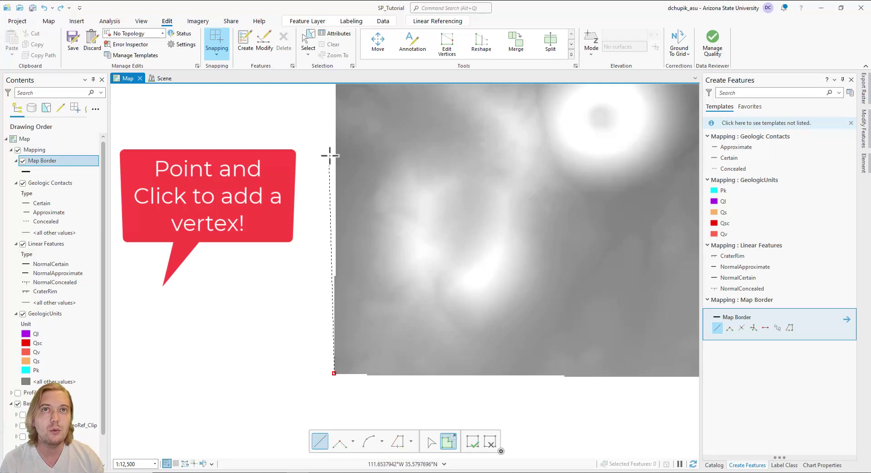
{"action": "scroll", "coordinate": [330, 202], "scroll_direction": "down", "scroll_amount": 3}
{"action": "scroll", "coordinate": [358, 178], "scroll_direction": "up", "scroll_amount": 3}
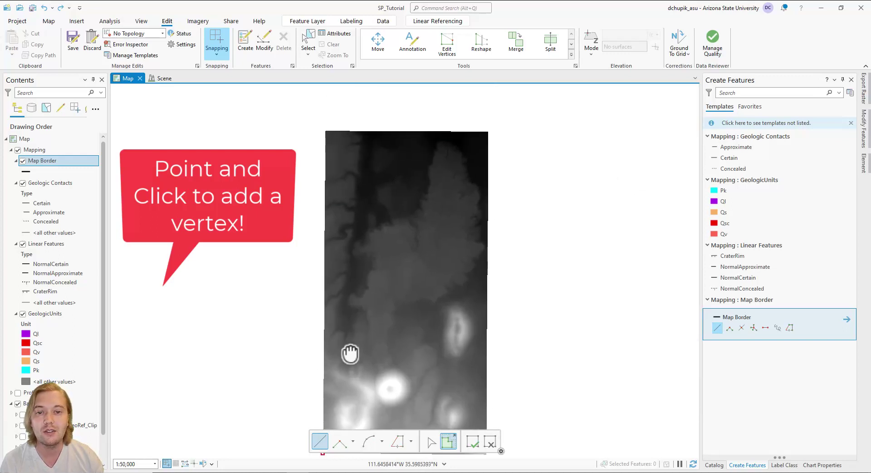
{"action": "left_click", "coordinate": [327, 183]}
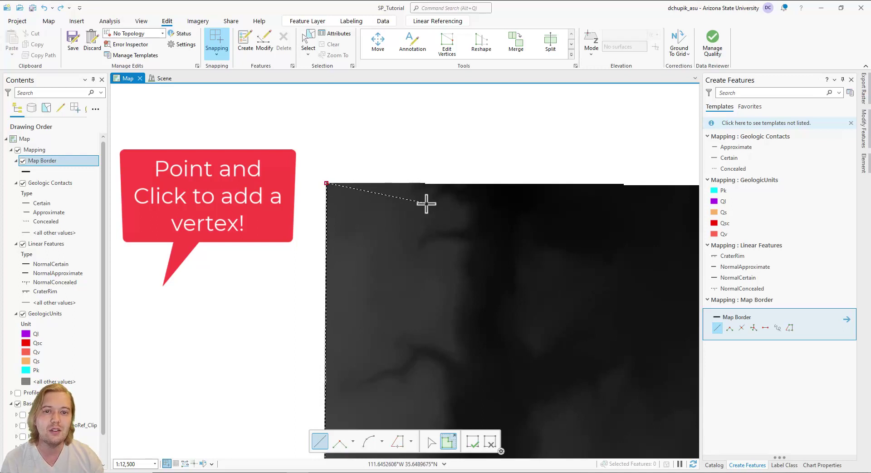
Add a vertex at the raster's top-right corner and follow the right edge downward
{"action": "left_click_drag", "start_coordinate": [490, 198], "coordinate": [297, 219]}
{"action": "scroll", "coordinate": [297, 219], "scroll_direction": "down", "scroll_amount": 2}
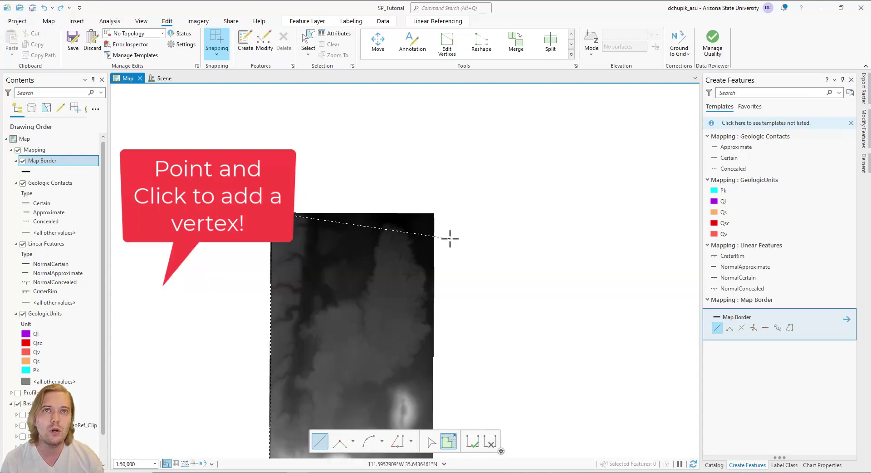
{"action": "left_click_drag", "start_coordinate": [450, 237], "coordinate": [366, 272]}
{"action": "scroll", "coordinate": [347, 247], "scroll_direction": "up", "scroll_amount": 2}
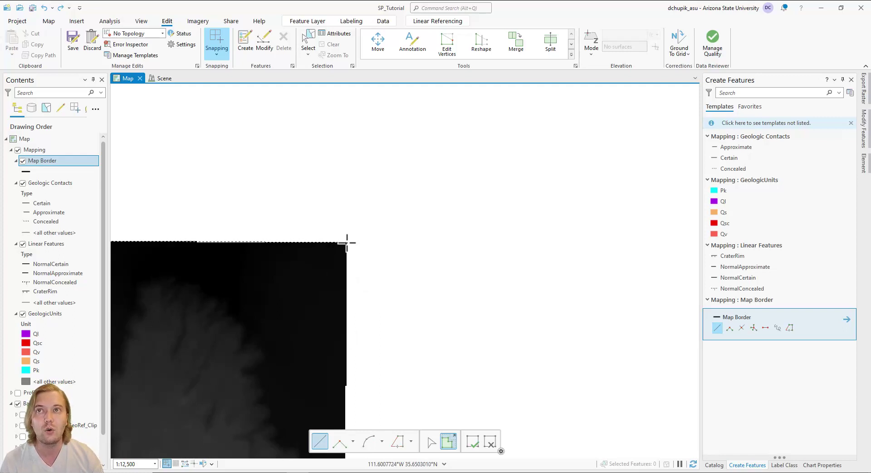
{"action": "left_click", "coordinate": [346, 241]}
{"action": "left_click_drag", "start_coordinate": [374, 326], "coordinate": [354, 140]}
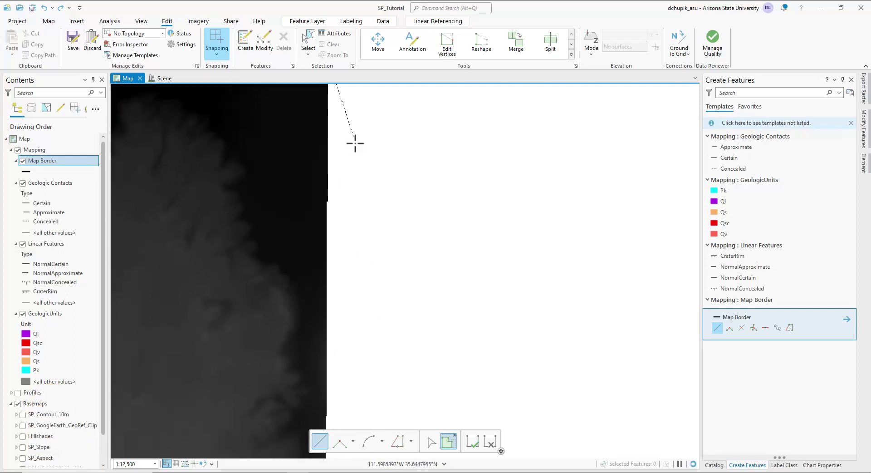
{"action": "scroll", "coordinate": [343, 318], "scroll_direction": "down", "scroll_amount": 2}
{"action": "left_click_drag", "start_coordinate": [342, 317], "coordinate": [346, 244]}
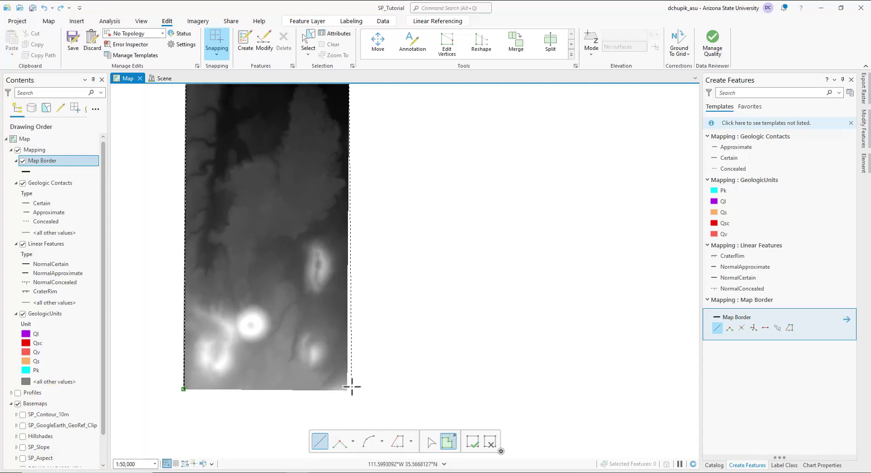
{"action": "scroll", "coordinate": [349, 393], "scroll_direction": "up", "scroll_amount": 2}
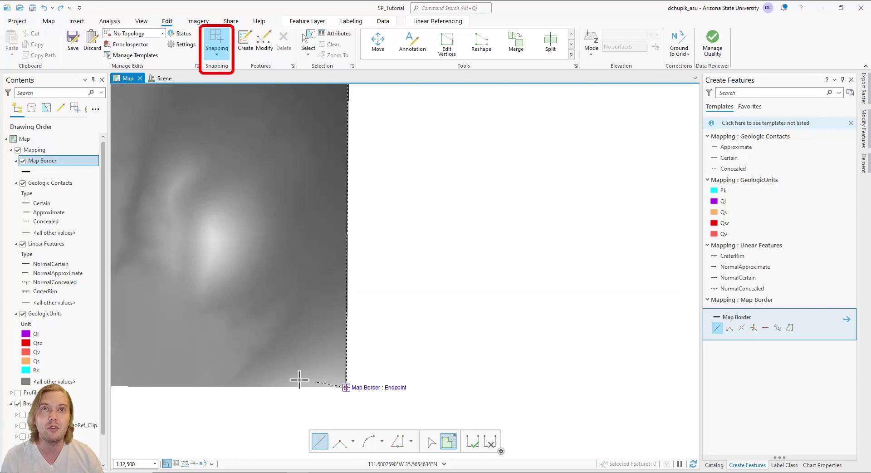
Turn snapping off and back on at the raster's bottom-right corner
{"action": "scroll", "coordinate": [322, 378], "scroll_direction": "down", "scroll_amount": 3}
{"action": "scroll", "coordinate": [327, 364], "scroll_direction": "up", "scroll_amount": 1}
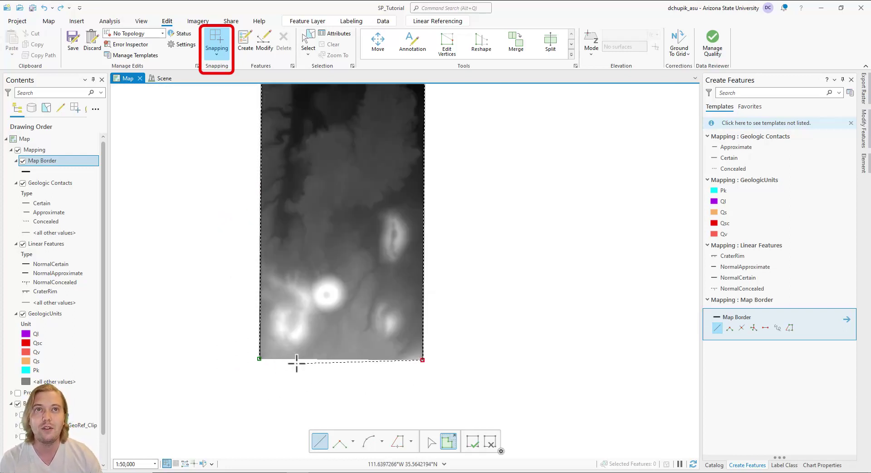
{"action": "left_click", "coordinate": [218, 43]}
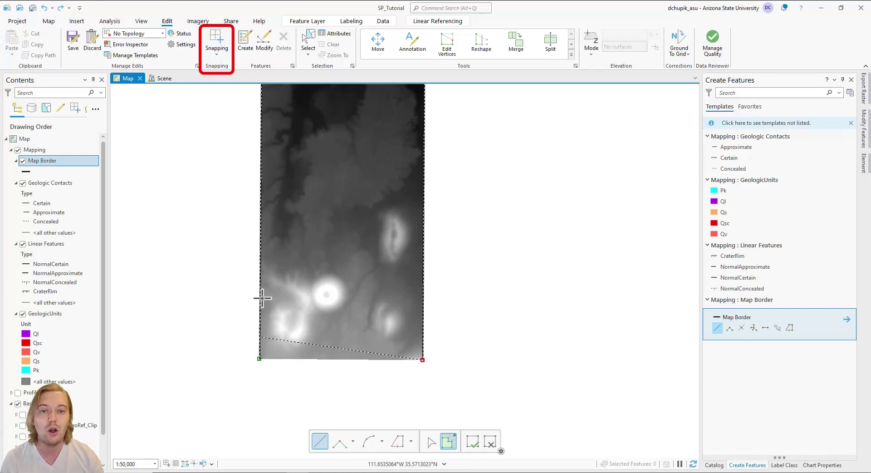
{"action": "left_click", "coordinate": [224, 49]}
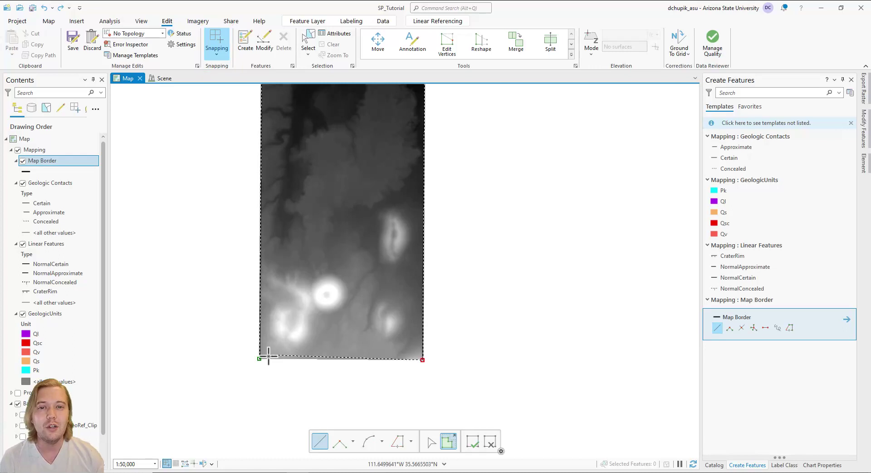
Finish the border at the start vertex and zoom out to see the full rectangle
{"action": "double_click", "coordinate": [261, 358]}
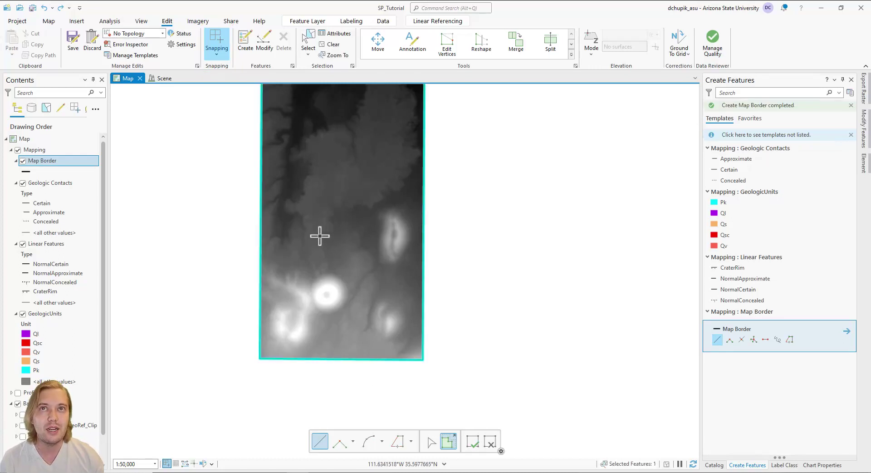
{"action": "left_click_drag", "start_coordinate": [319, 236], "coordinate": [360, 292]}
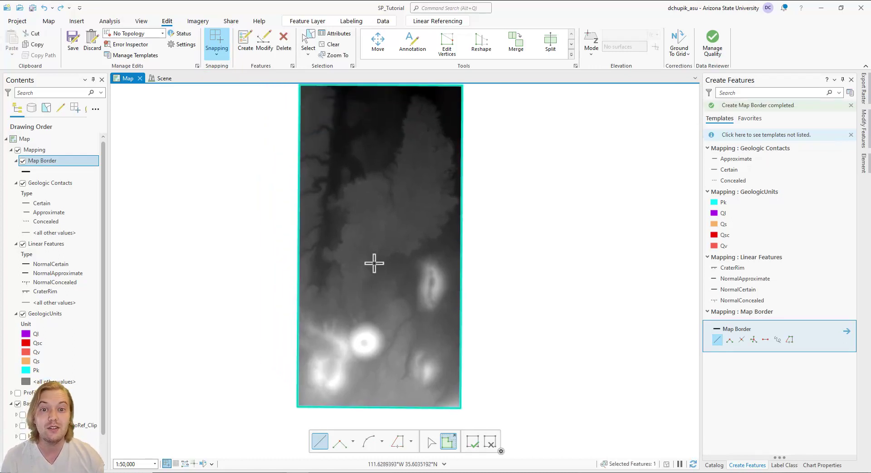
{"action": "scroll", "coordinate": [375, 262], "scroll_direction": "down", "scroll_amount": 2}
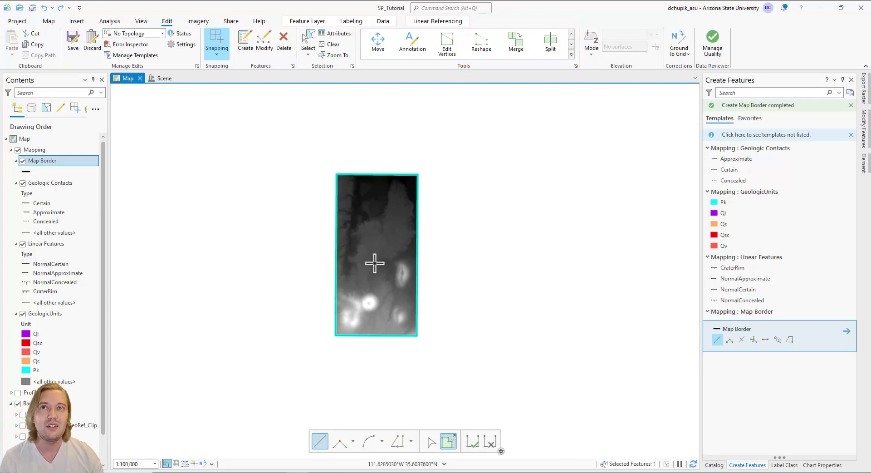
Clear the selection on the new Map Border line and zoom out
{"action": "left_click", "coordinate": [333, 45]}
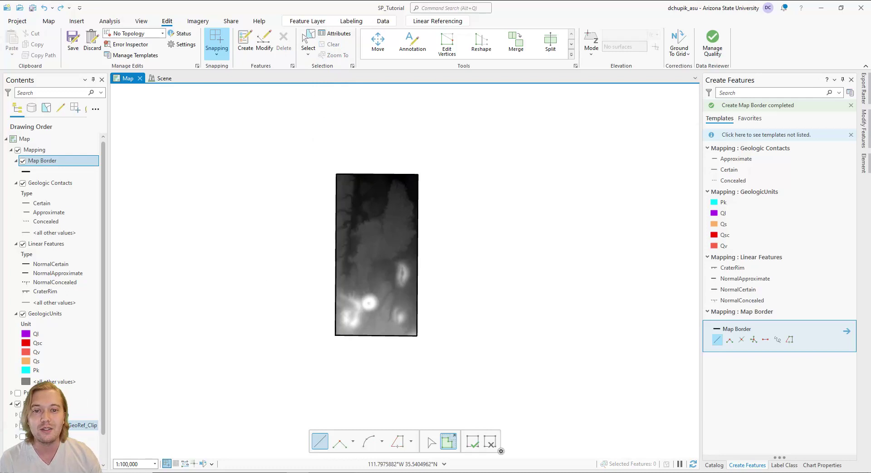
{"action": "scroll", "coordinate": [54, 250], "scroll_direction": "down", "scroll_amount": 2}
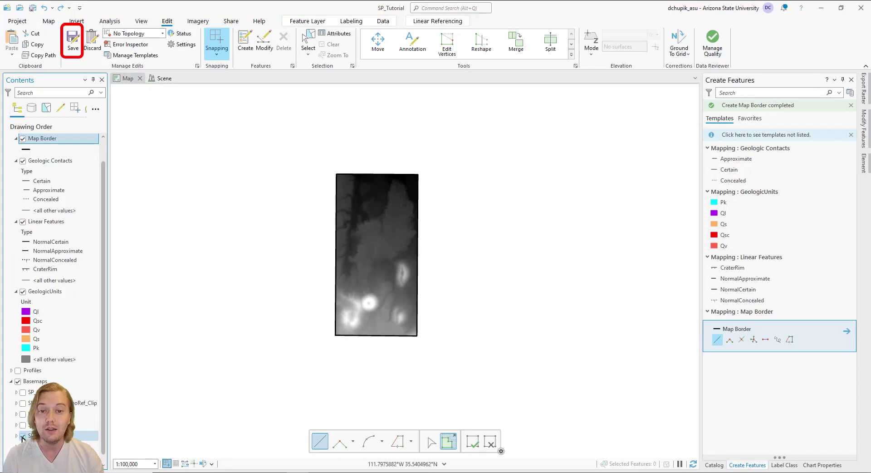
Recentre the raster in the view and save the map border edits
{"action": "scroll", "coordinate": [298, 249], "scroll_direction": "up", "scroll_amount": 2}
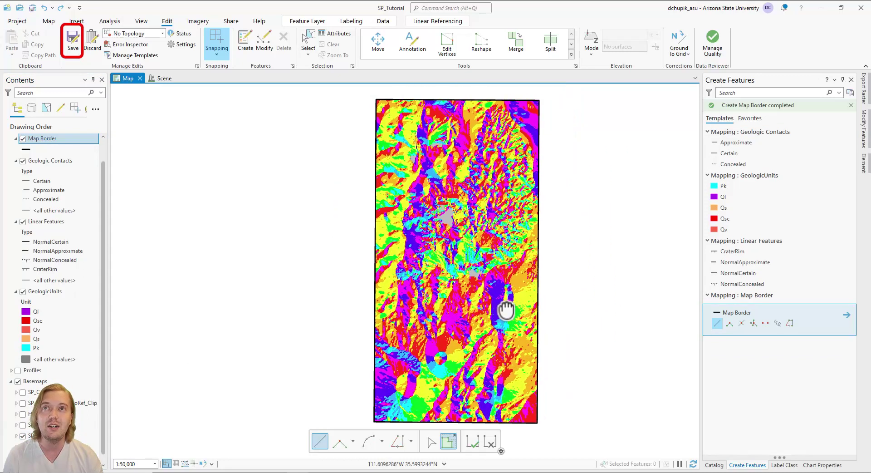
{"action": "left_click_drag", "start_coordinate": [506, 311], "coordinate": [481, 308]}
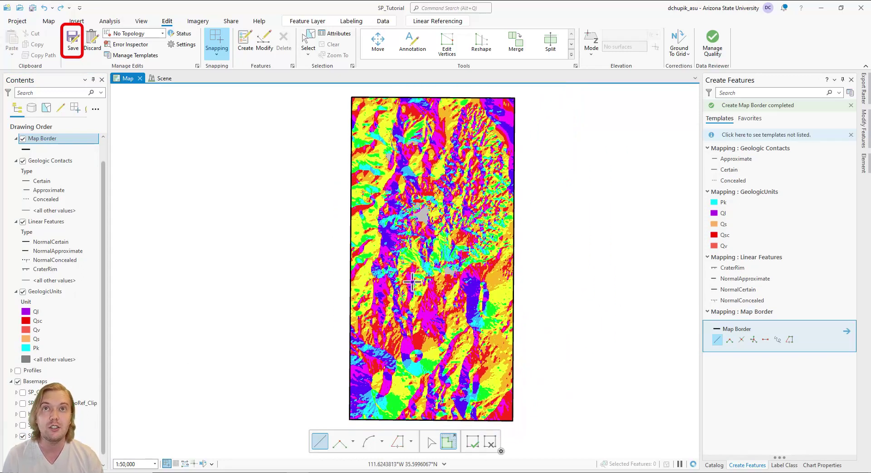
{"action": "left_click", "coordinate": [74, 42]}
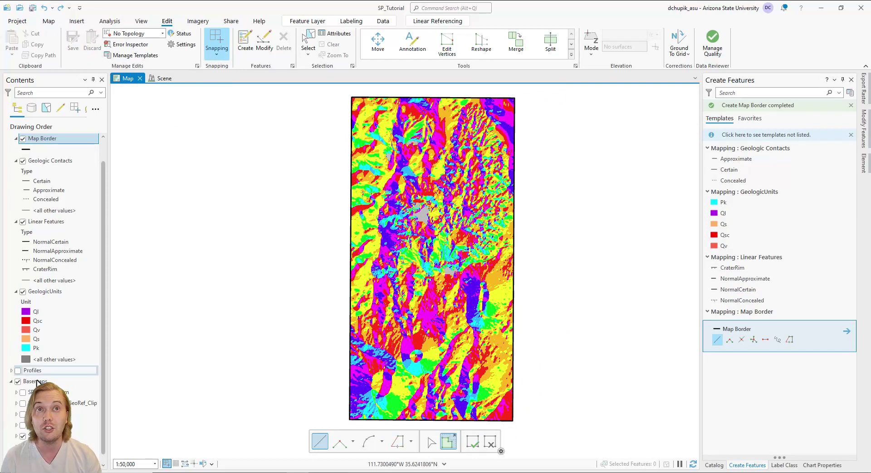
Toggle the hillshade and satellite basemap layers to check the border, ending with satellite imagery shown
{"action": "left_click", "coordinate": [23, 426]}
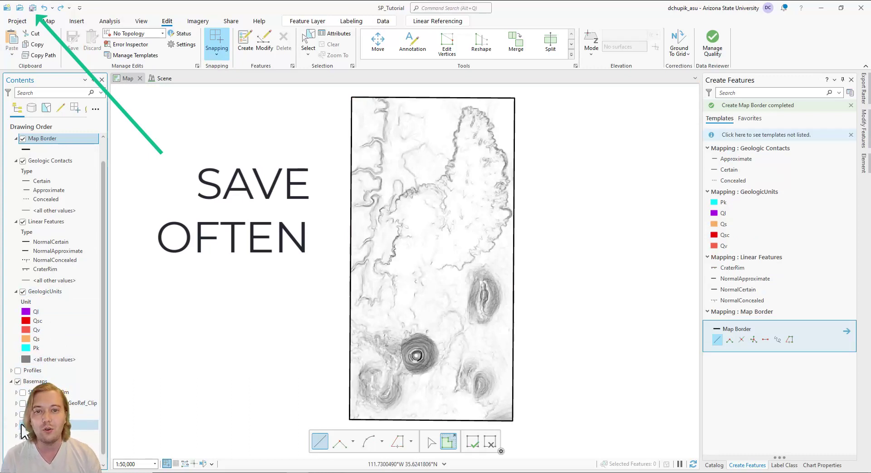
{"action": "left_click", "coordinate": [22, 414]}
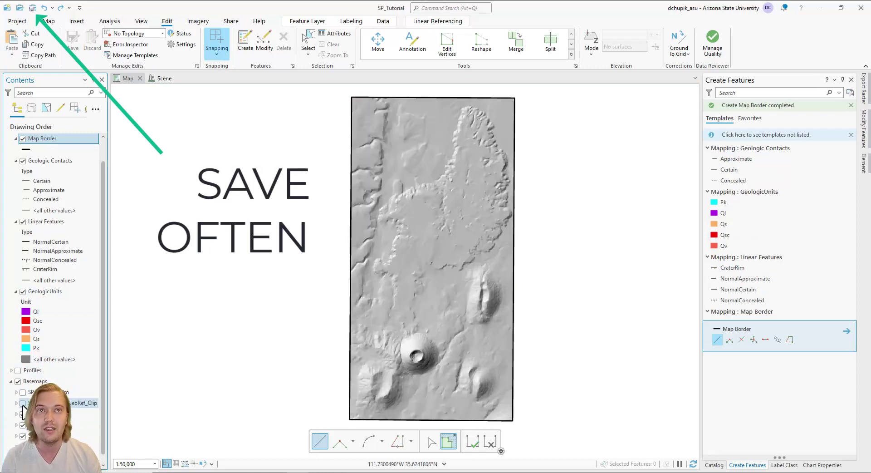
{"action": "left_click", "coordinate": [22, 404]}
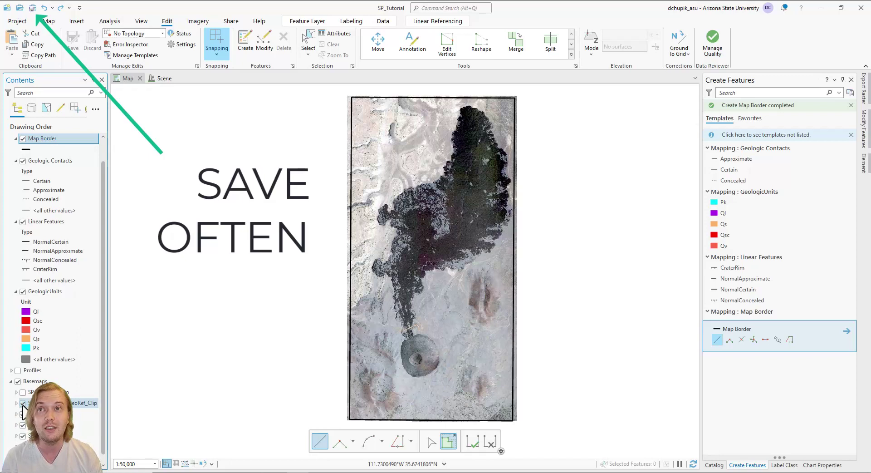
{"action": "left_click", "coordinate": [22, 404]}
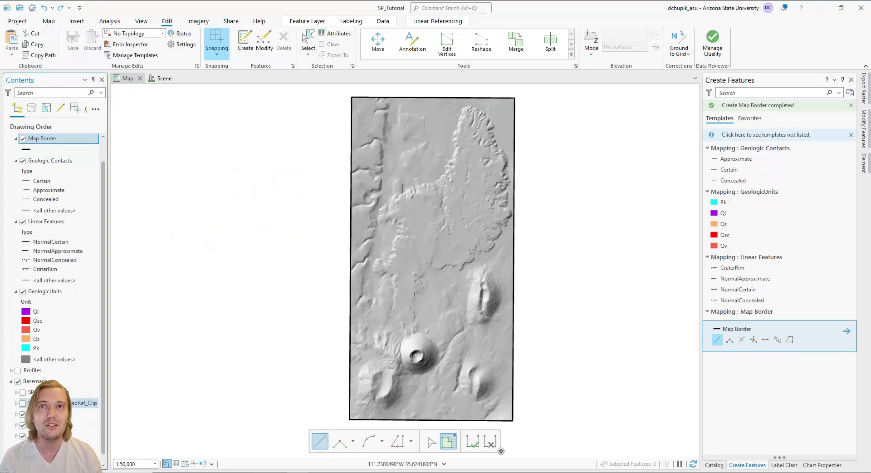
{"action": "left_click", "coordinate": [22, 404]}
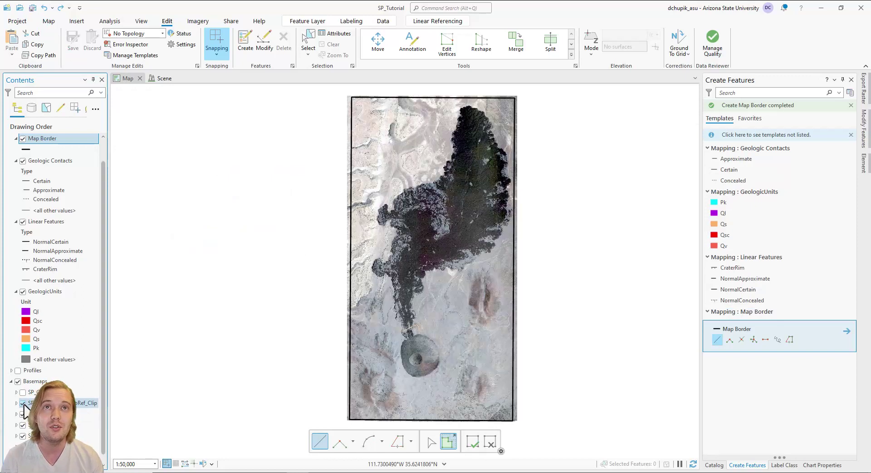